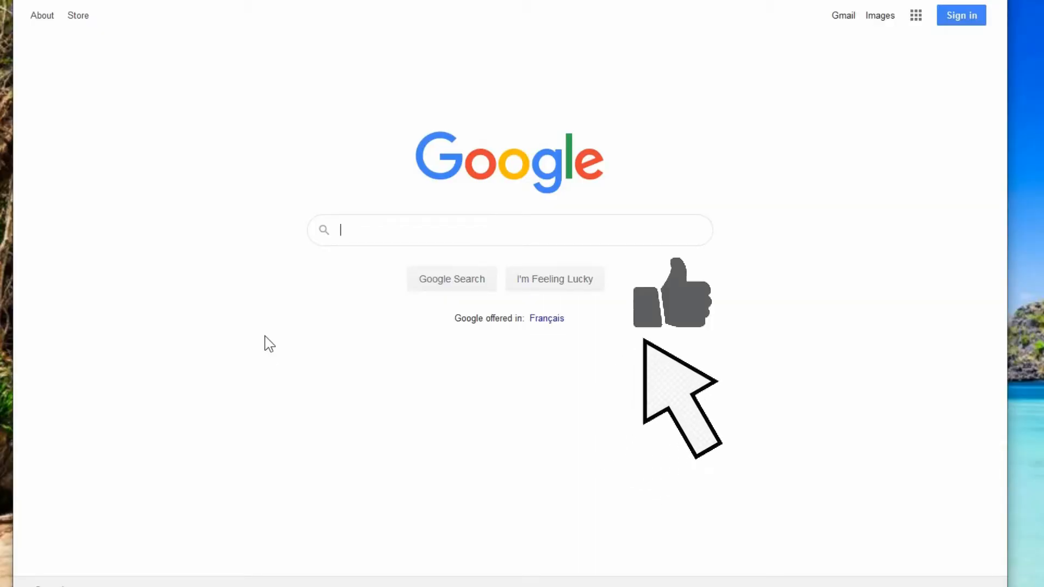
type("costa rica")
Search Google for 'costa rica' and filter image results to Large size.
key("Return")
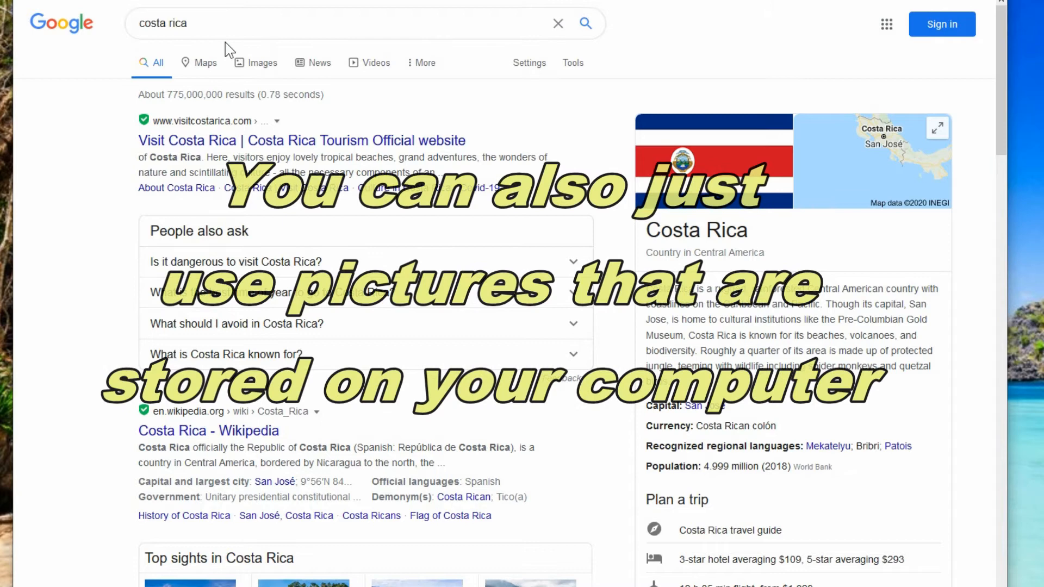
left_click(262, 62)
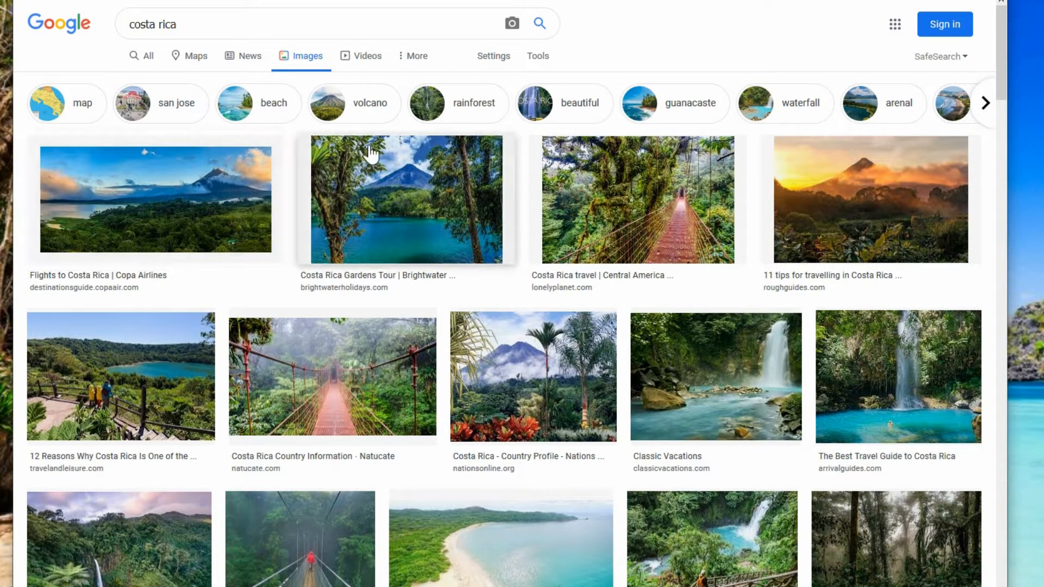
left_click(538, 55)
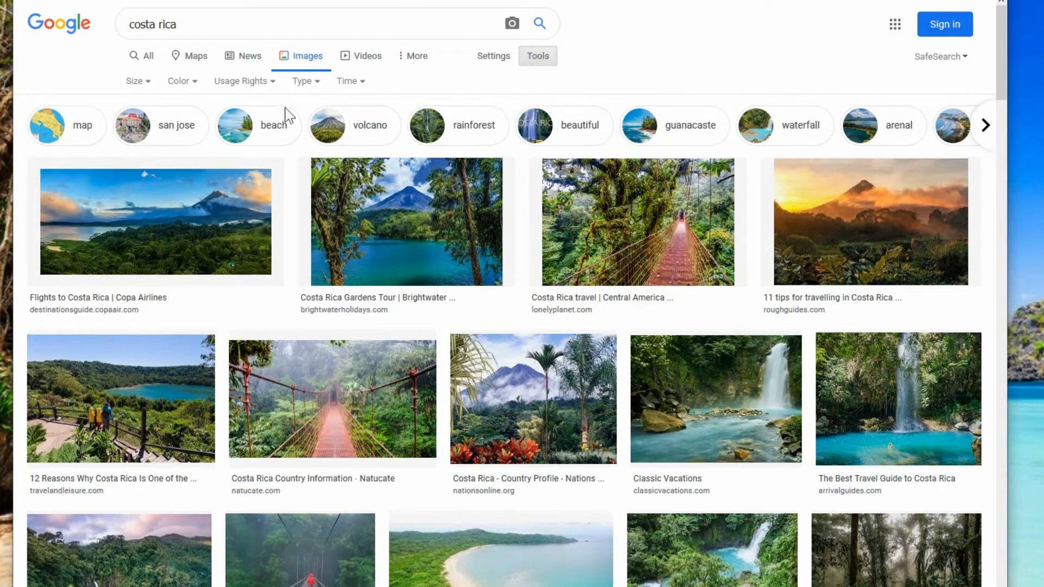
left_click(140, 81)
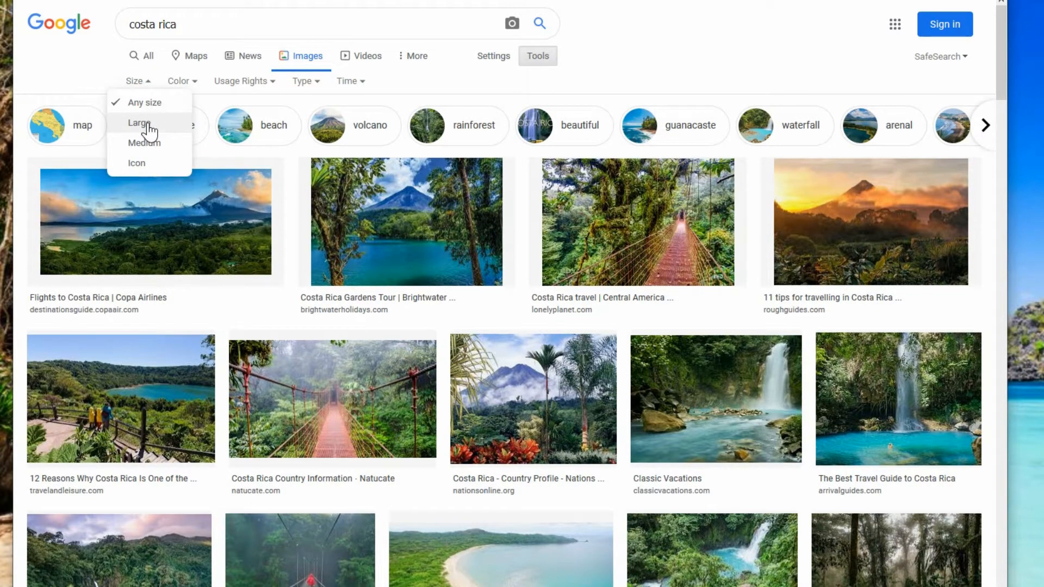
left_click(149, 124)
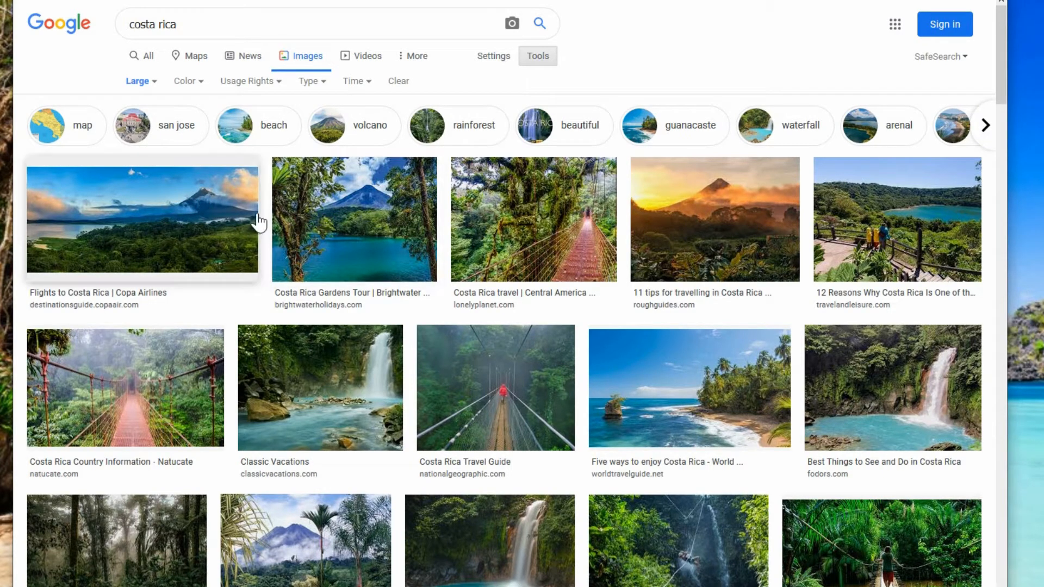
Save the Costa Rica Gardens Tour volcano photo to the computer and view the downloaded file.
left_click(205, 223)
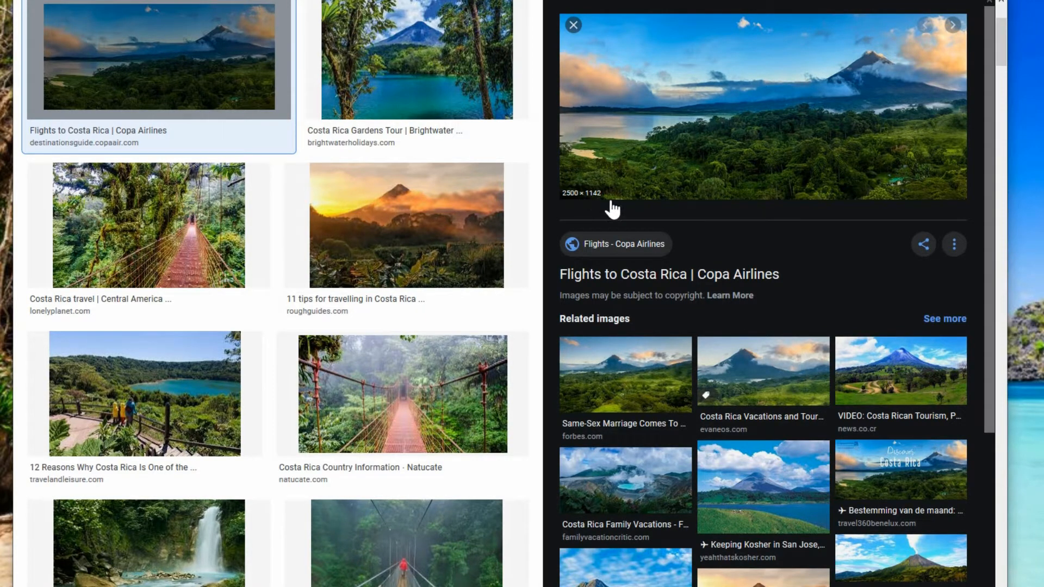
left_click(389, 81)
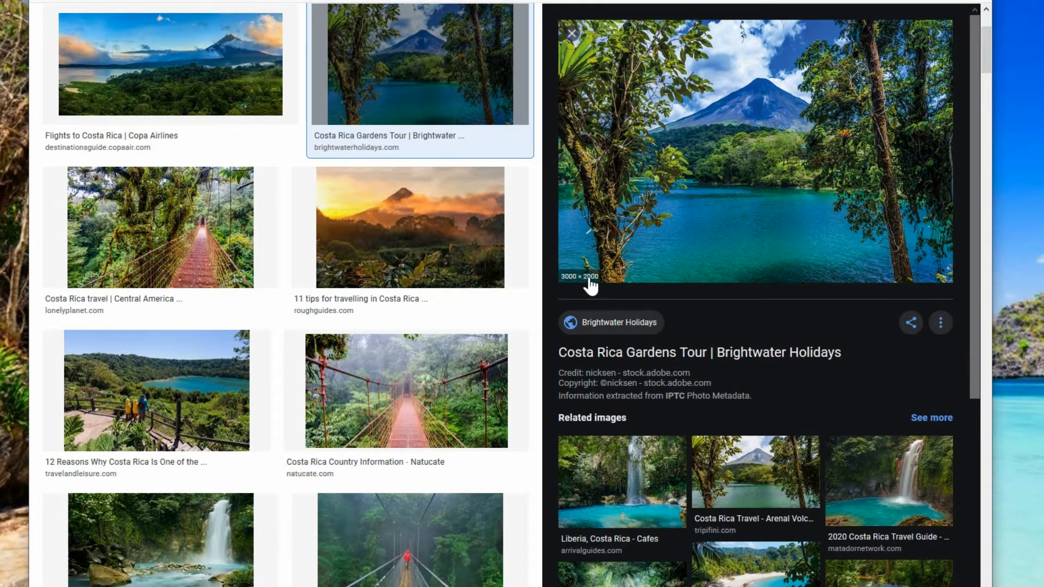
mouse_move(754, 151)
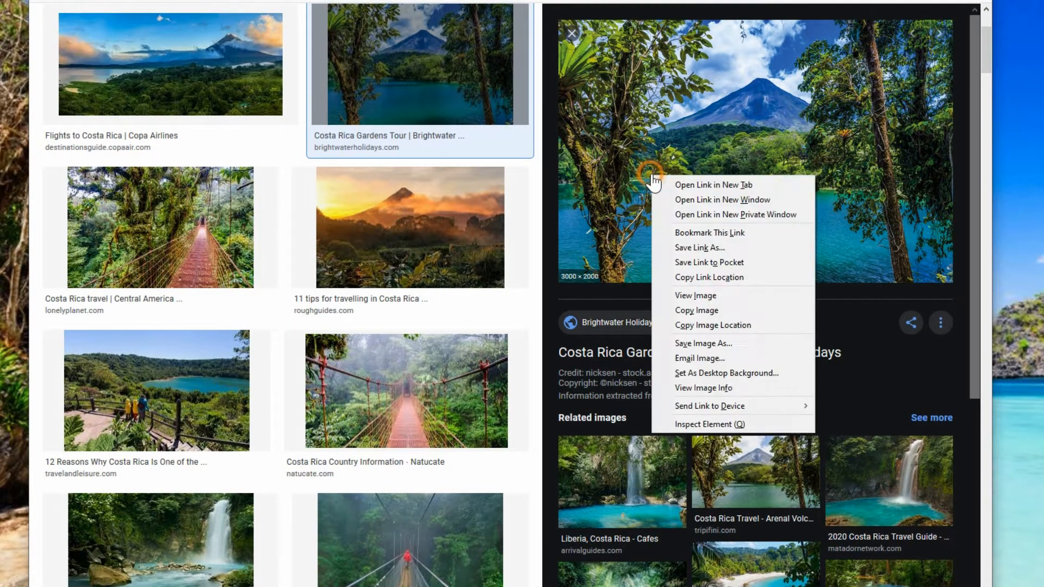
right_click(652, 181)
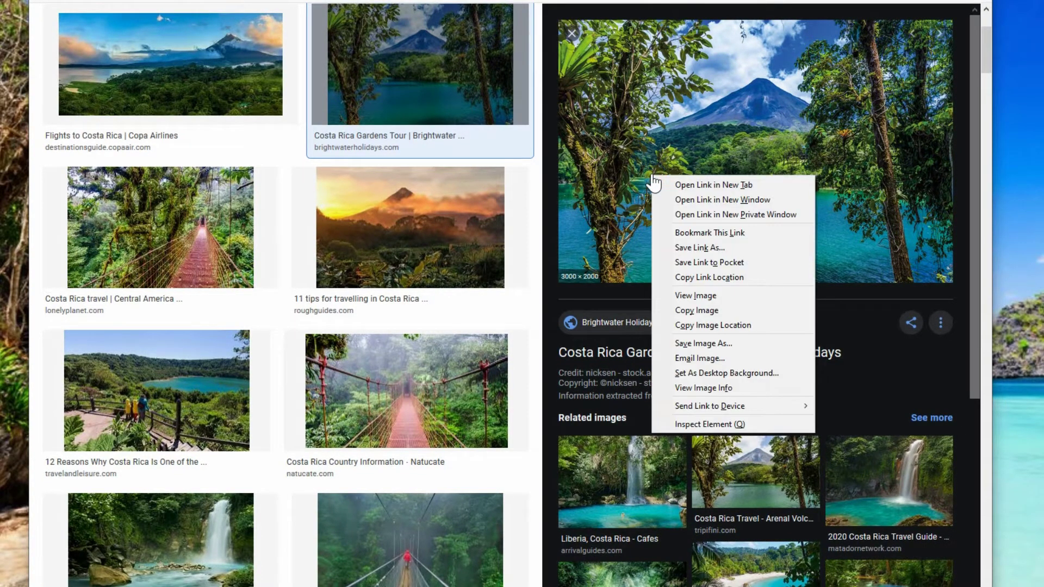
left_click(703, 342)
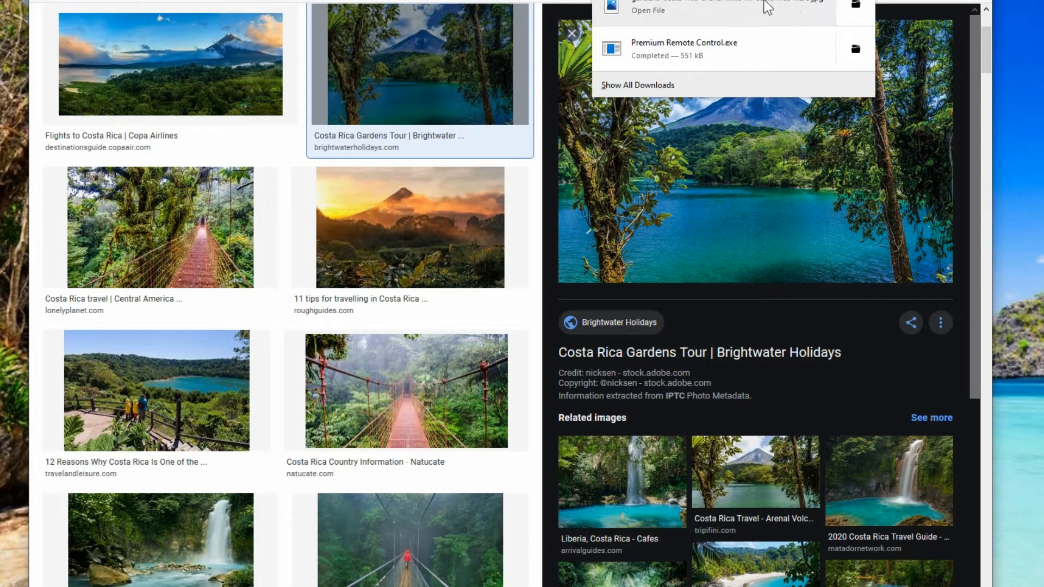
left_click(756, 5)
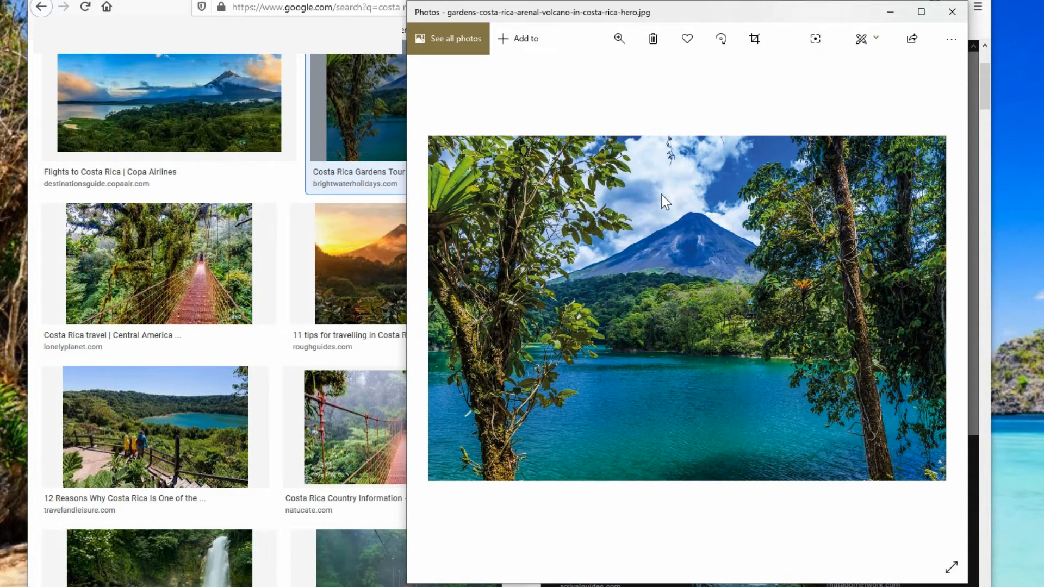
Send the volcano photo from Windows Photos to Paint 3D via Edit & Create.
left_click(860, 38)
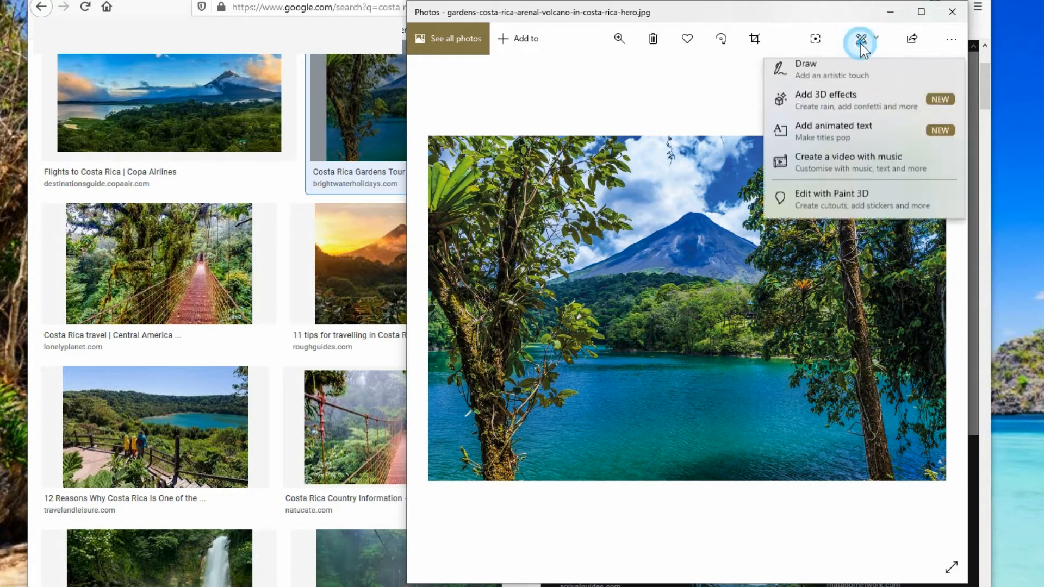
left_click(848, 71)
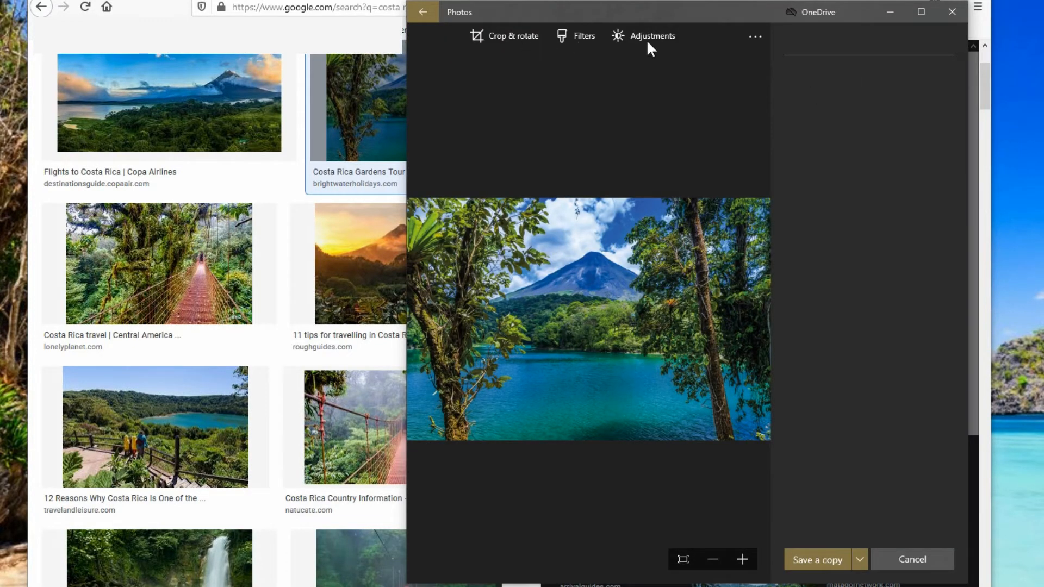
left_click(753, 37)
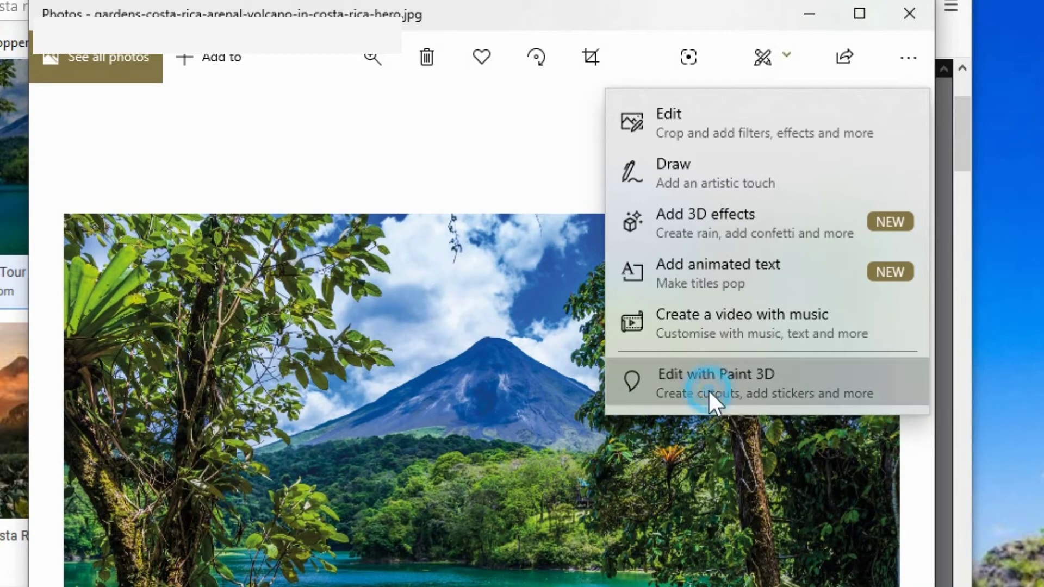
left_click(707, 389)
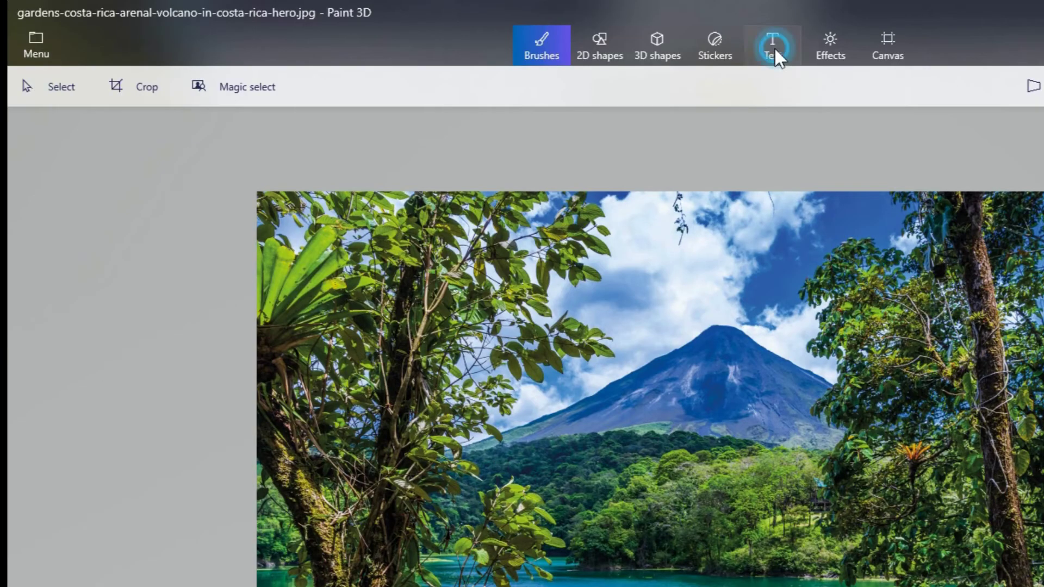
Add a 'My vacation' text box on the photo and make it red at size 130.
left_click(775, 48)
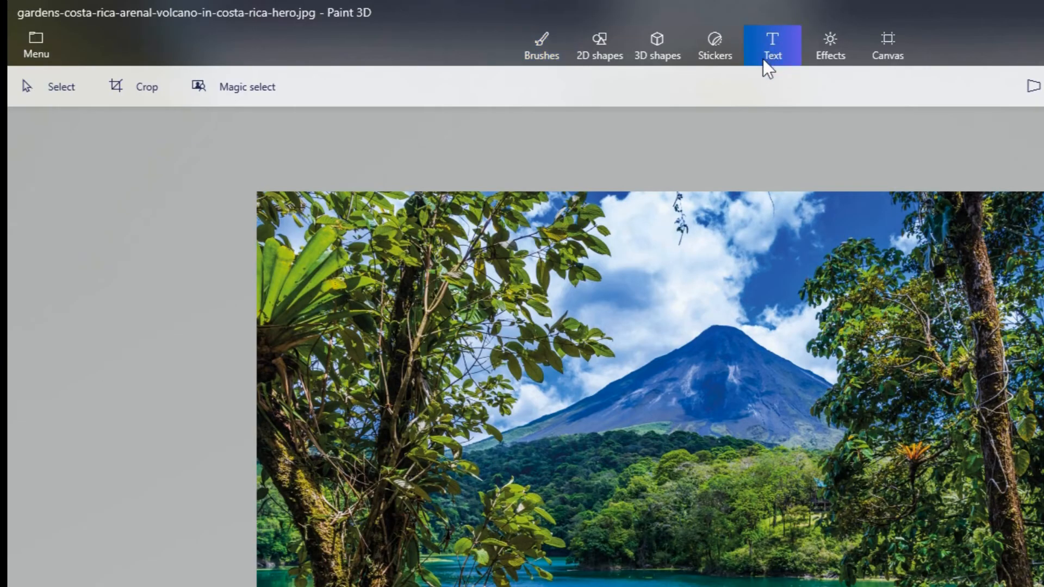
left_click(513, 301)
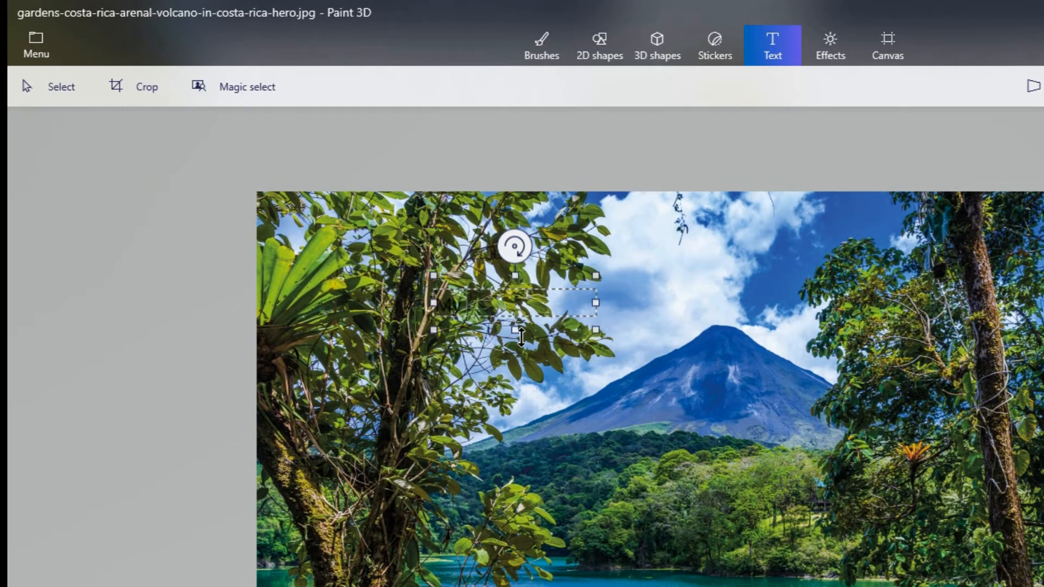
type("y vacation")
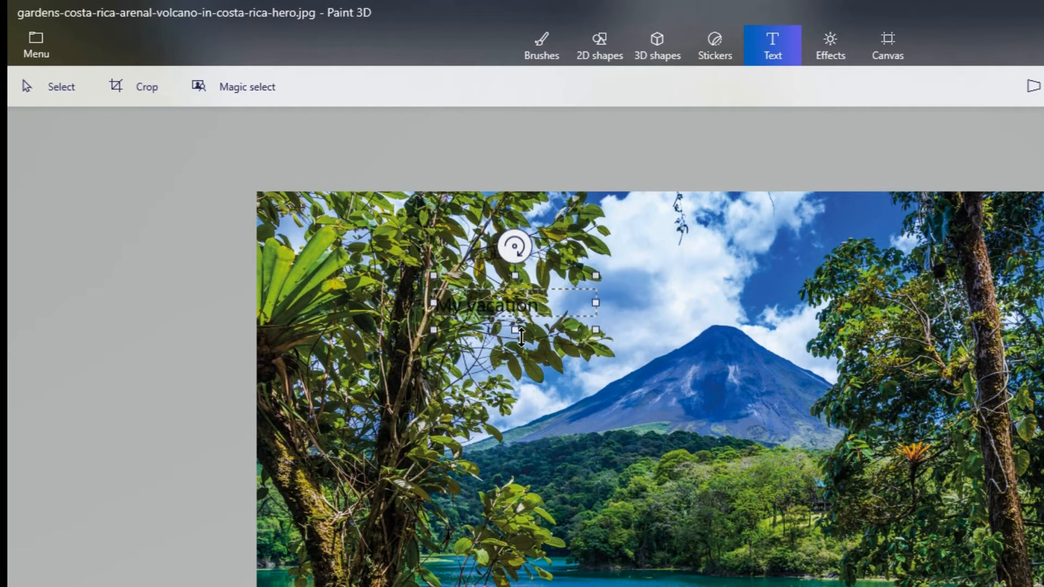
key("ctrl+a")
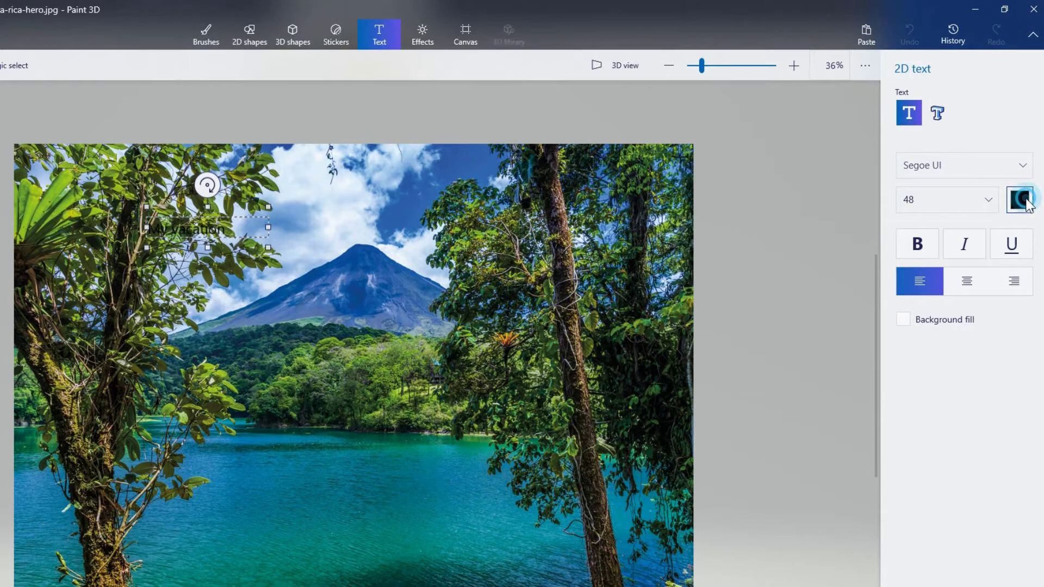
left_click(1021, 199)
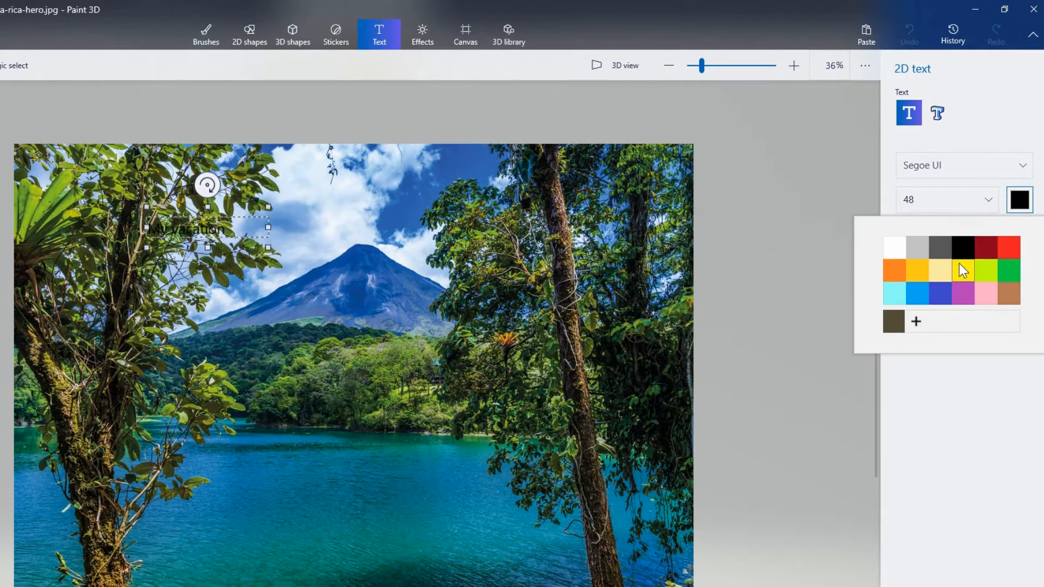
left_click(1012, 240)
left_click(924, 202)
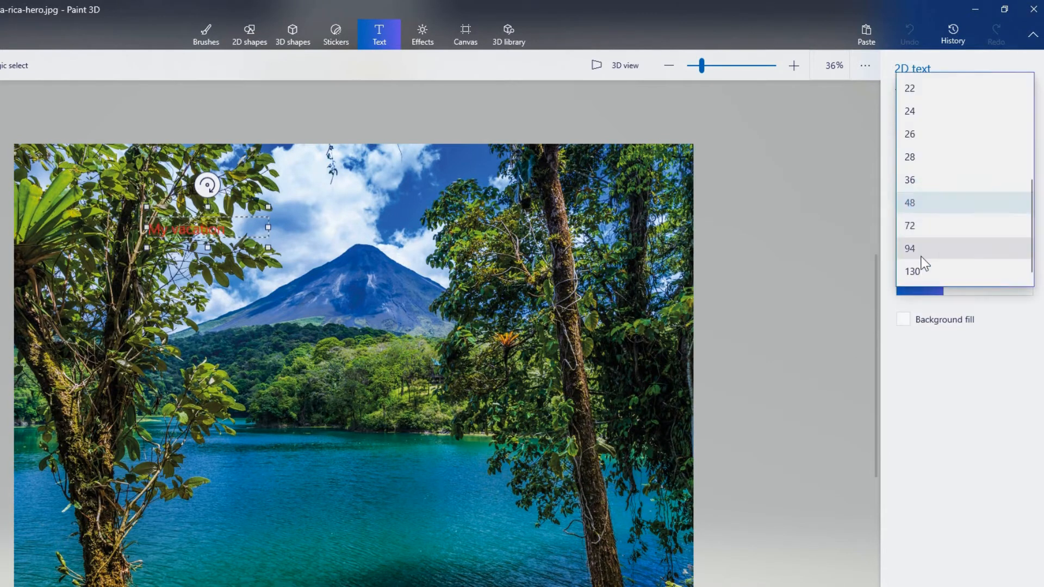
left_click(917, 267)
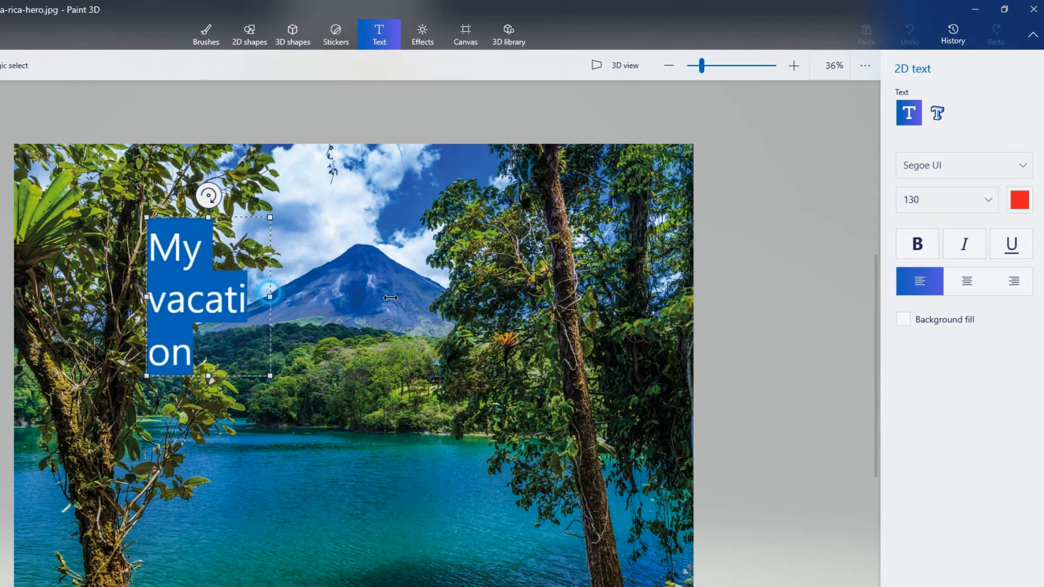
Widen the caption to one line, position it above the volcano, and close the photo.
left_click_drag(270, 293, 529, 296)
left_click(457, 342)
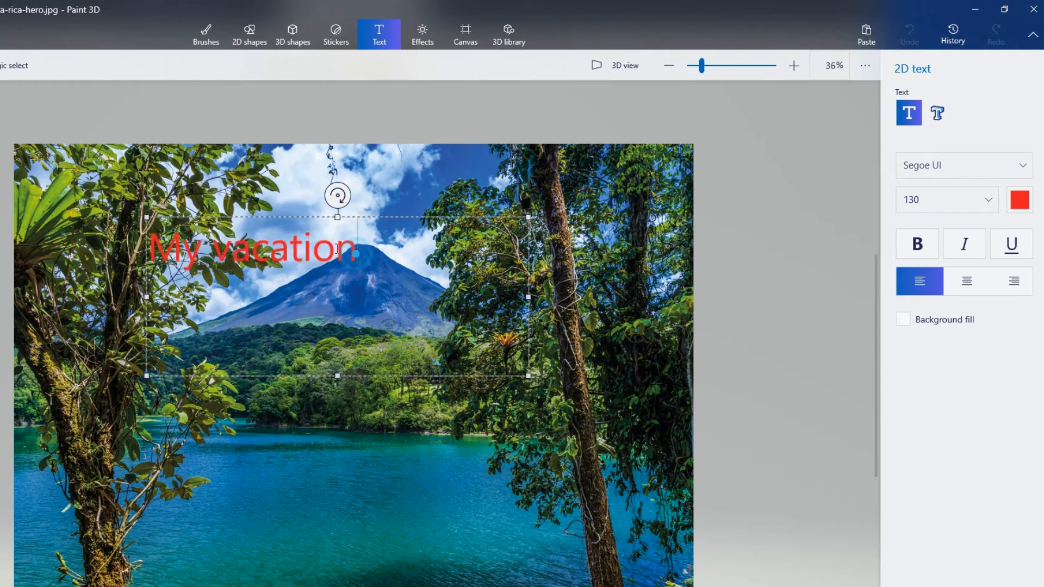
mouse_move(269, 214)
left_mouse_down()
mouse_move(355, 203)
mouse_move(366, 186)
left_mouse_up()
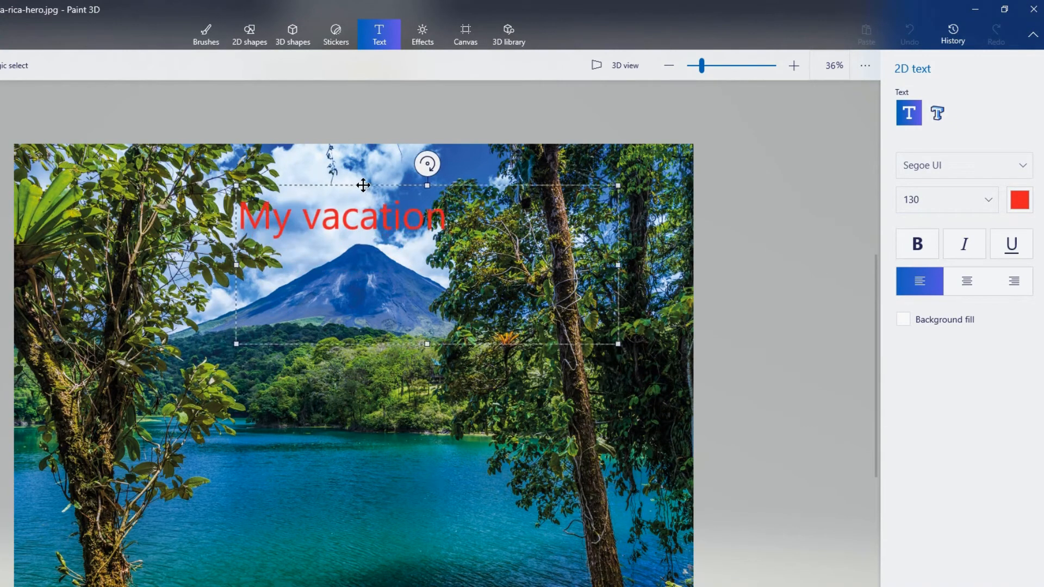
left_click(351, 440)
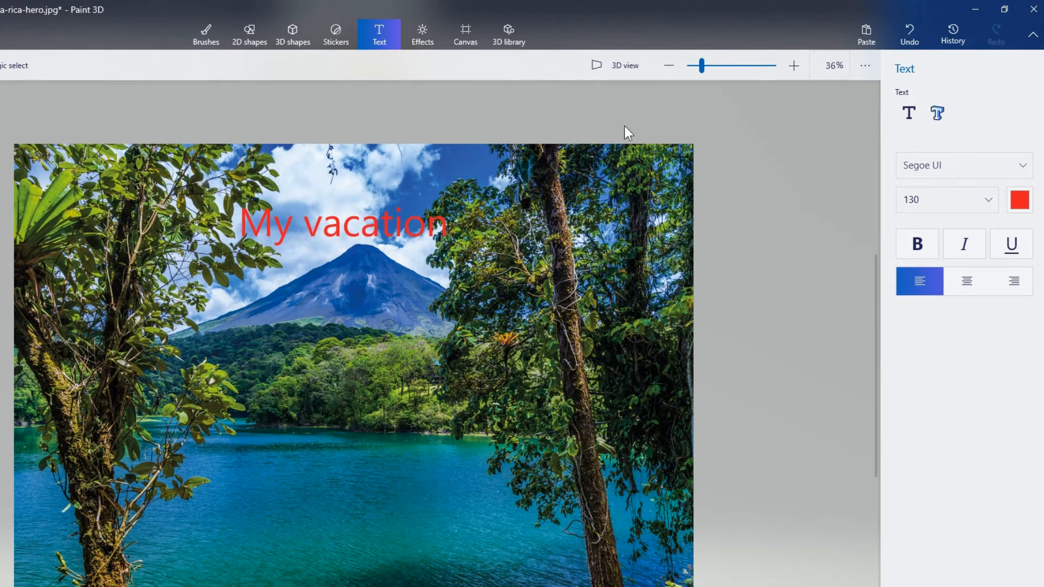
left_click(1033, 11)
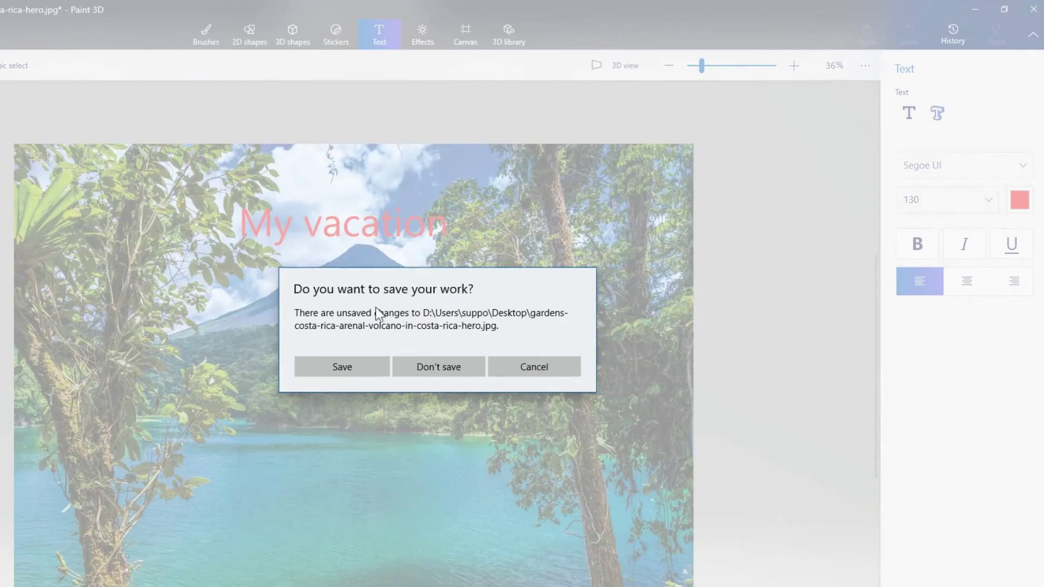
Save the captioned photo, then go to Personalization in Windows Settings.
left_click(324, 367)
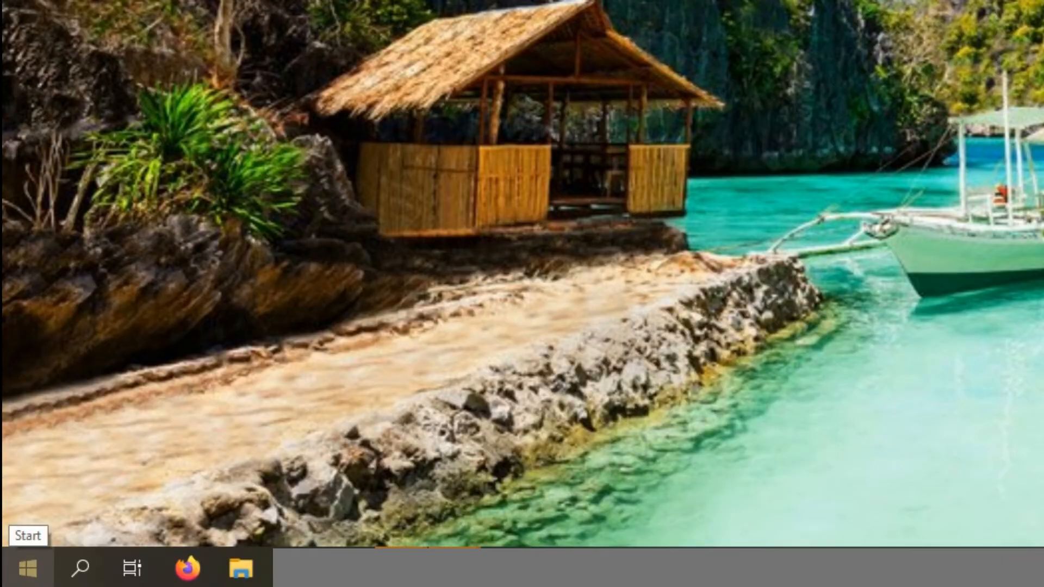
left_click(27, 568)
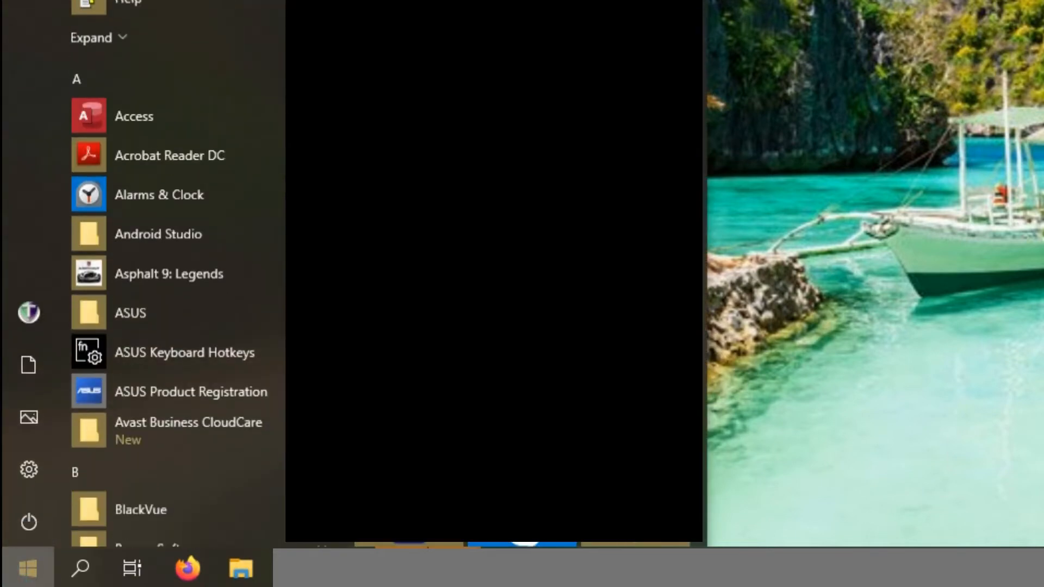
mouse_move(20, 457)
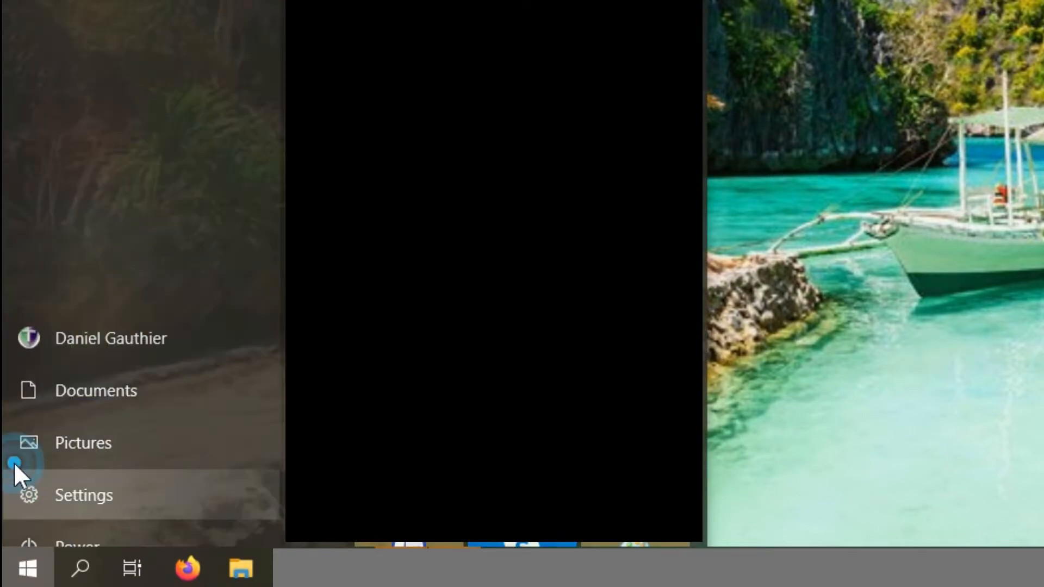
left_click(14, 465)
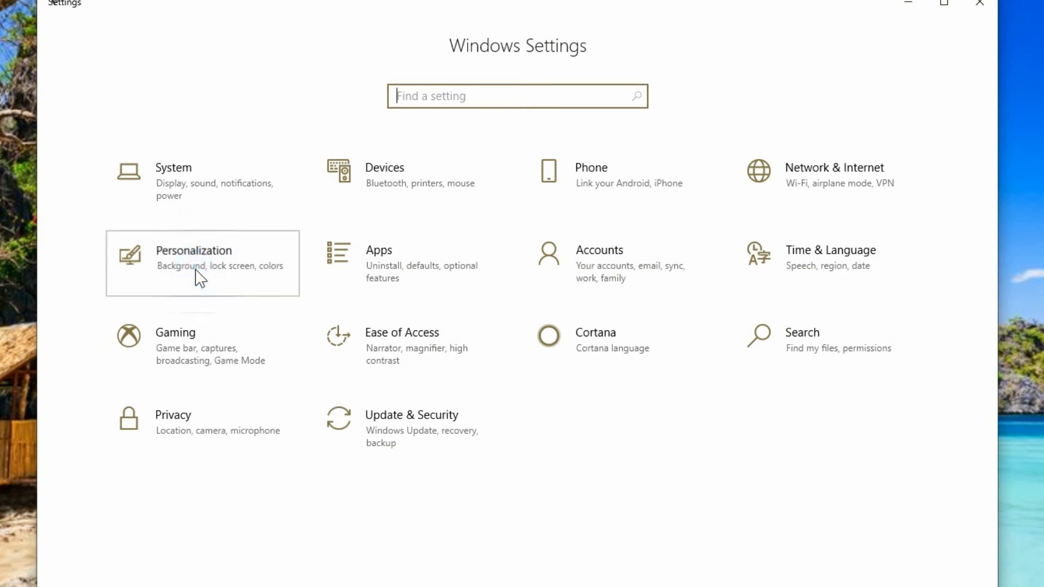
left_click(195, 274)
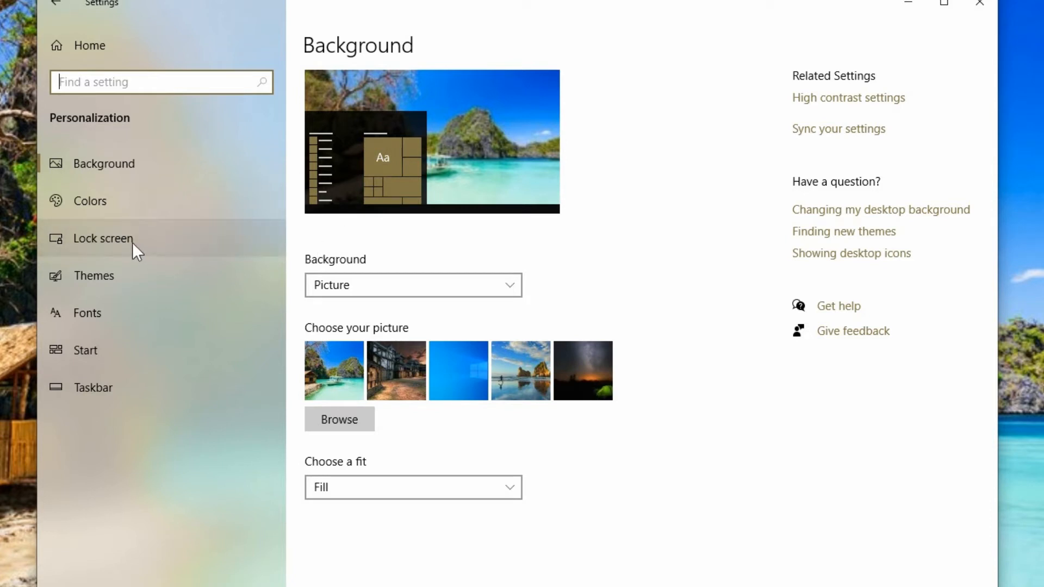
On the Lock screen page, set Background to Windows spotlight then back to Picture, and browse for a file.
left_click(105, 234)
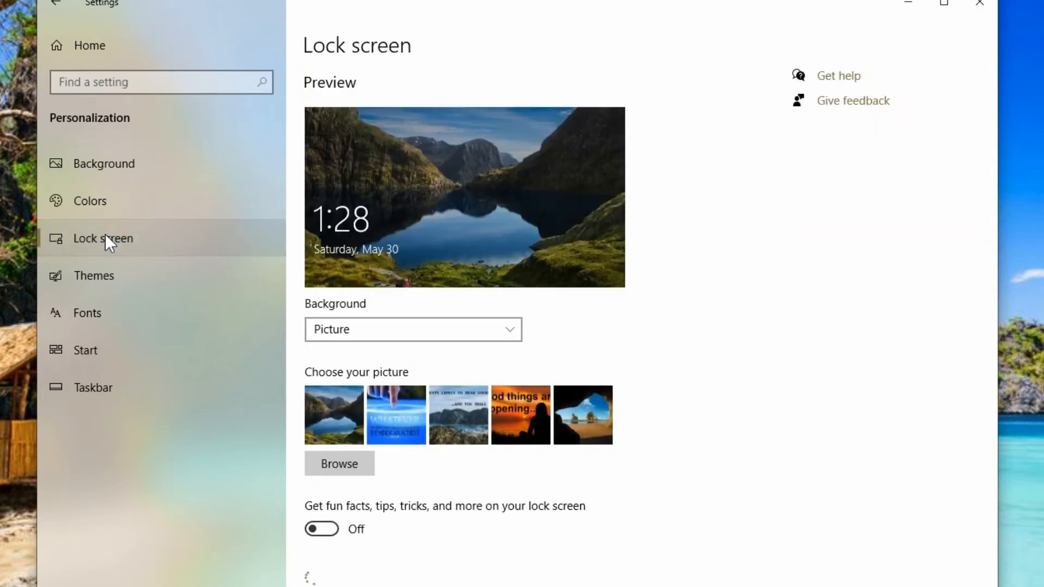
left_click(335, 328)
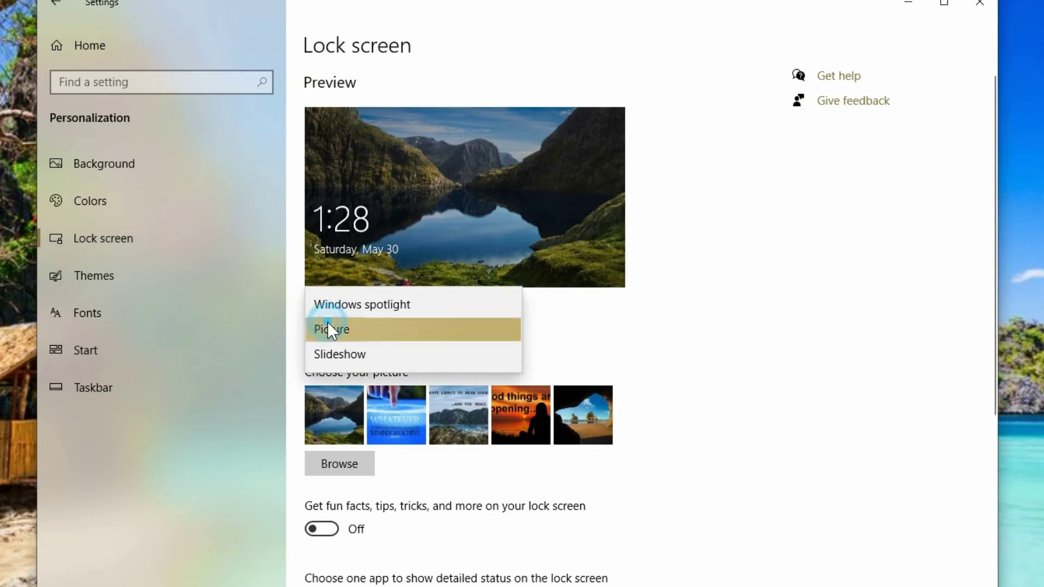
left_click(361, 304)
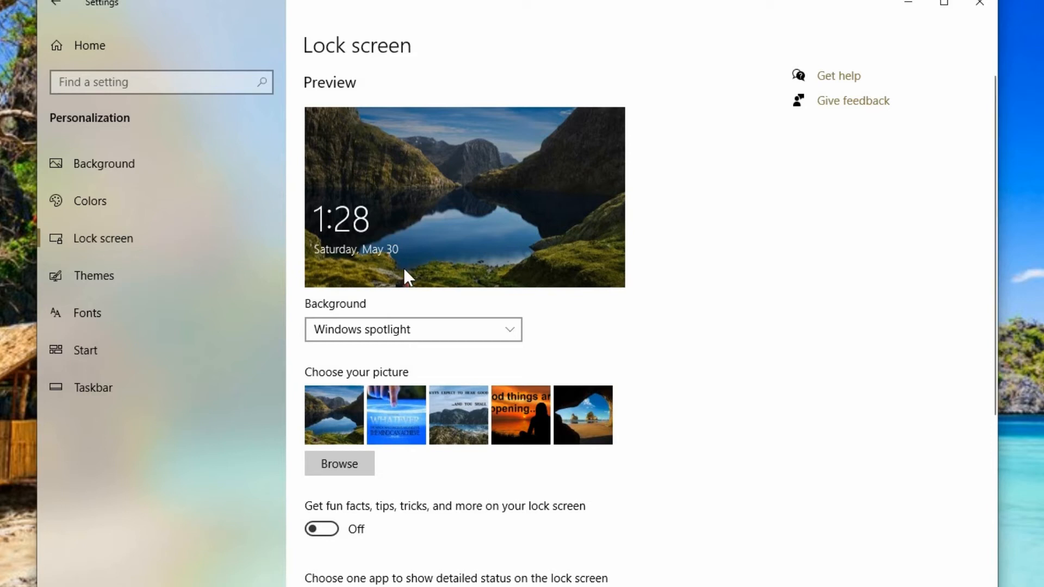
left_click(397, 329)
left_click(385, 351)
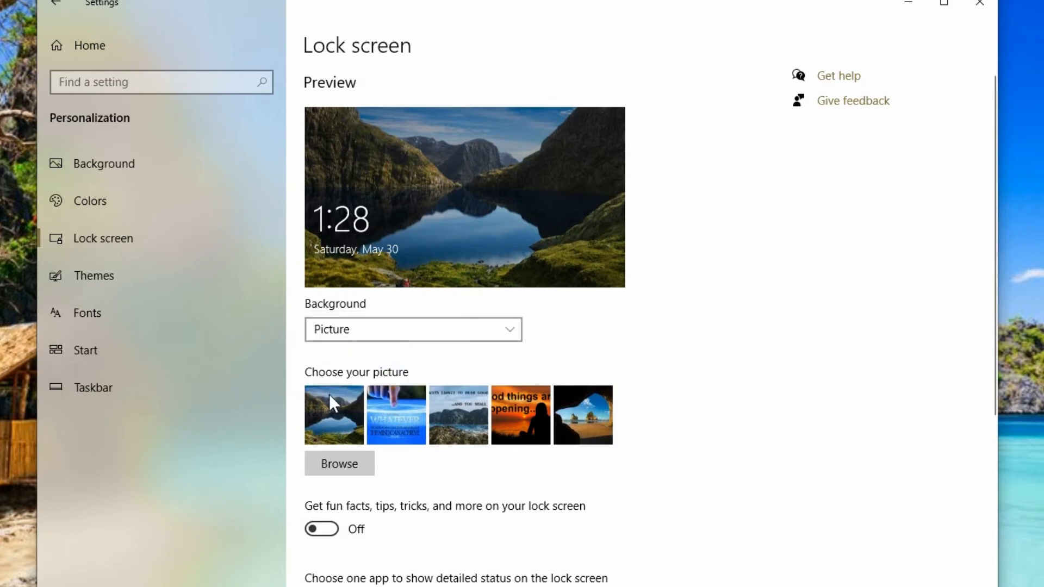
left_click(330, 459)
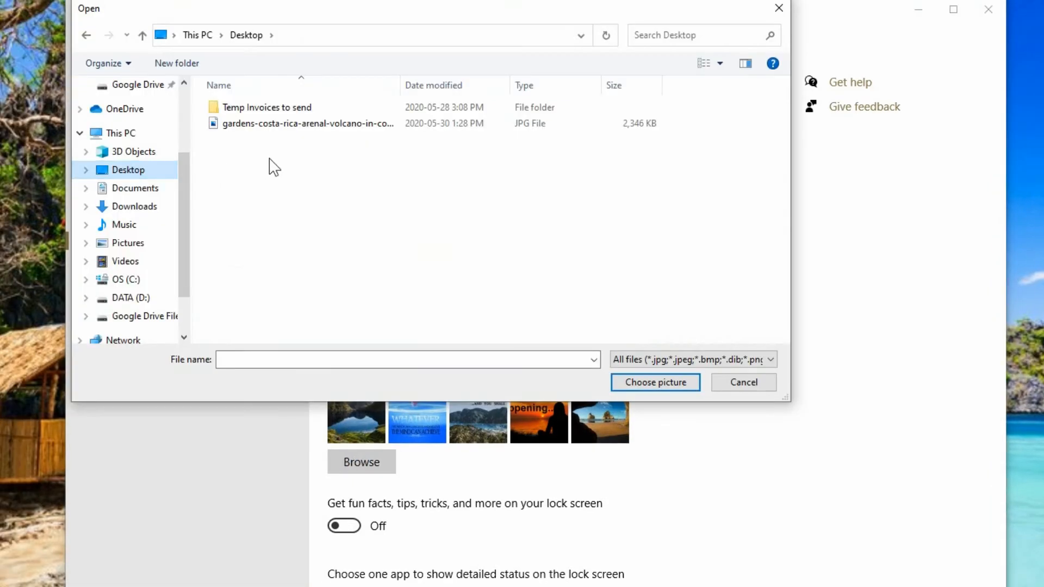
Choose the Costa Rica volcano JPG from the Desktop as the lock screen picture.
left_click(269, 124)
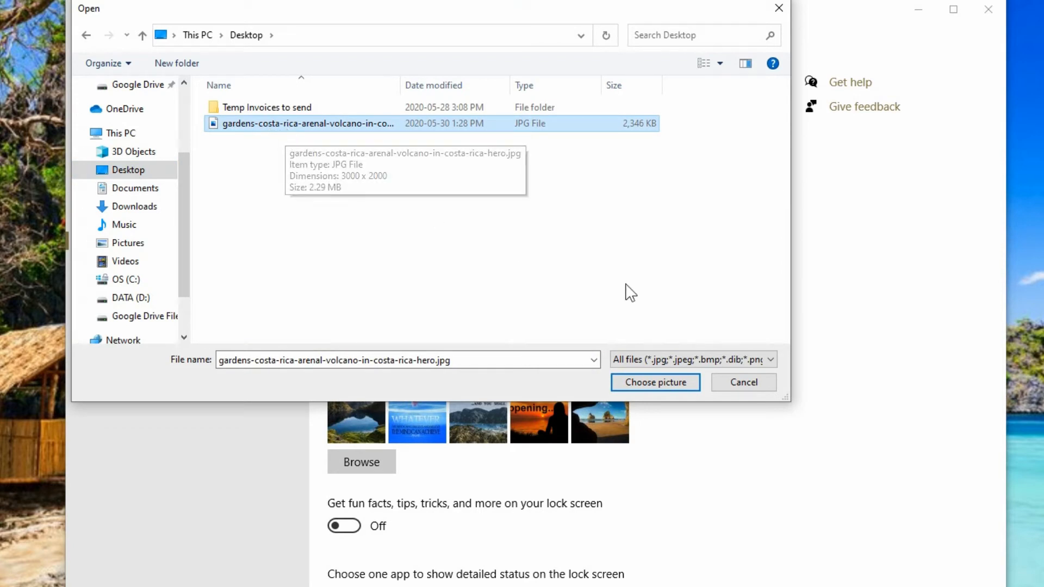
left_click(628, 382)
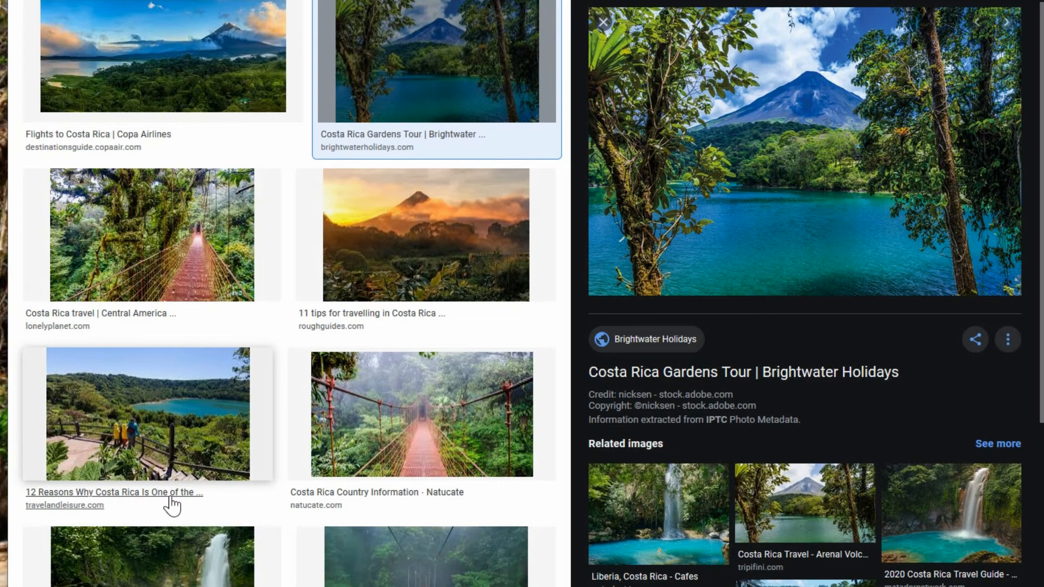
right_click(392, 224)
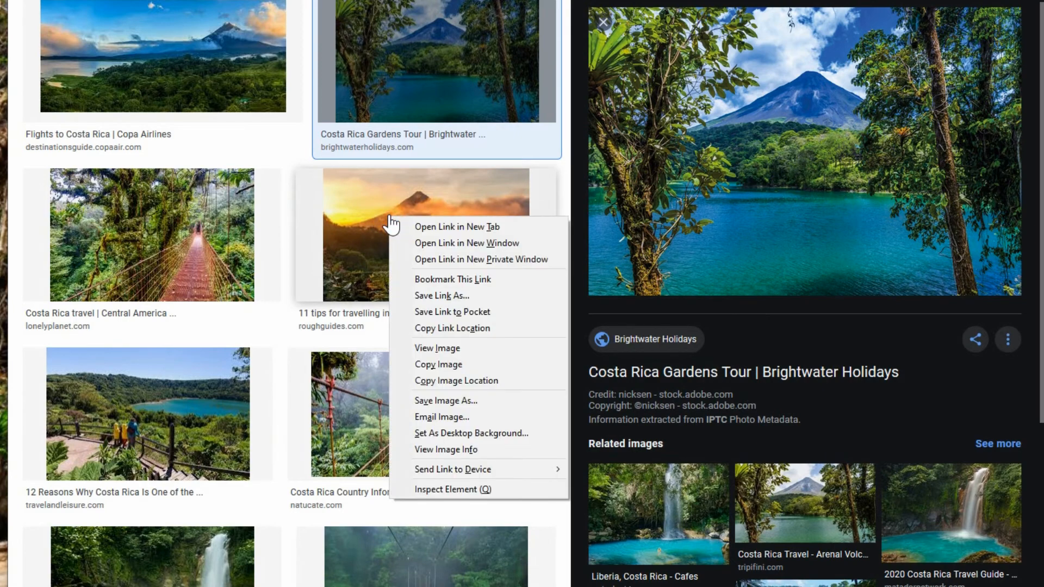